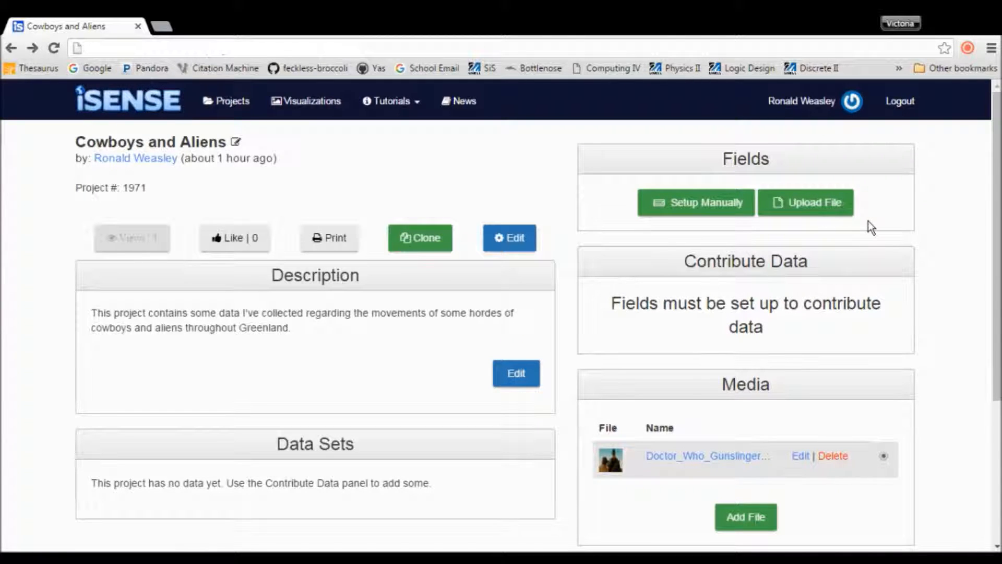
# - Start manual field setup for the project and add a number field named "Horde Size" with the units "People"
pyautogui.click(696, 208)
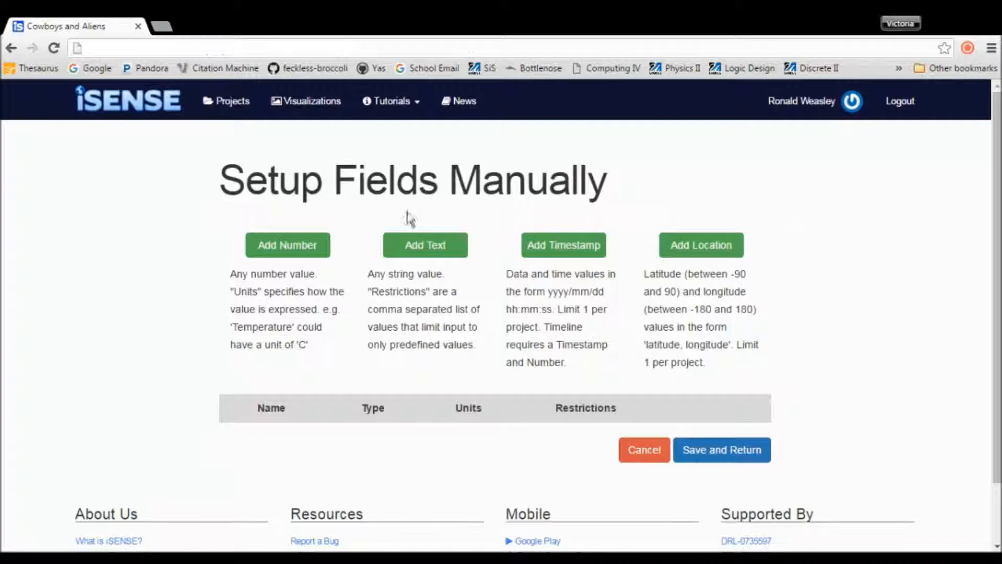
pyautogui.click(288, 247)
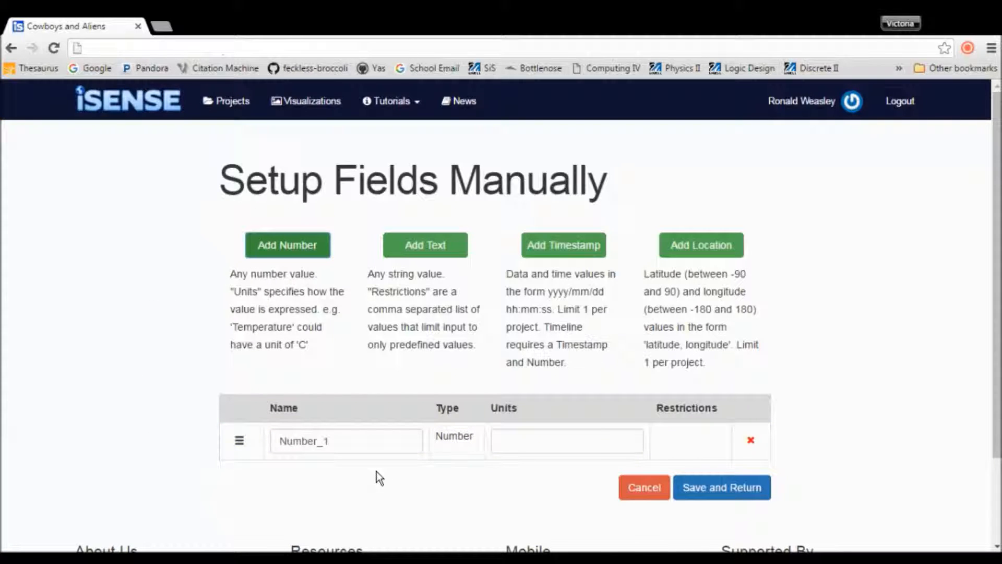
pyautogui.moveTo(368, 445); pyautogui.dragTo(235, 447)
pyautogui.write('Horde Size')
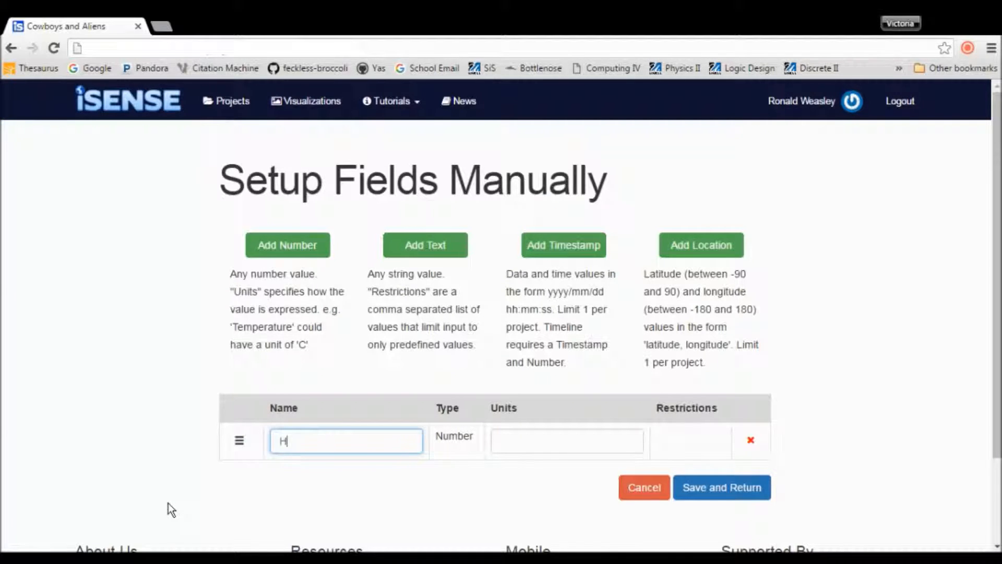
pyautogui.scroll(-2, 168, 503)
pyautogui.click(522, 367)
pyautogui.write('People')
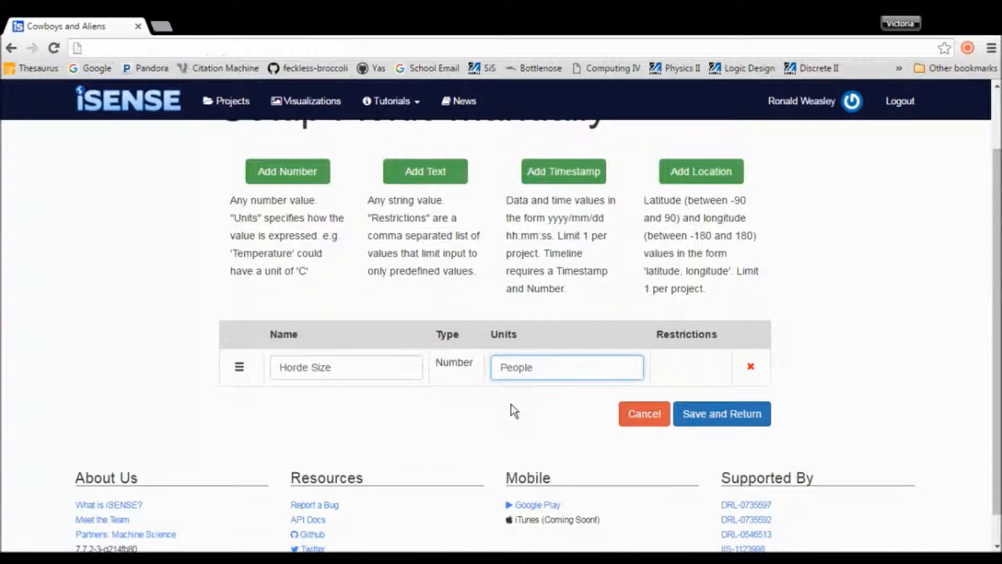
# - Add a text field named "Horde Type" and restrict its values to "Cowboys, Aliens"
pyautogui.scroll(2, 512, 407)
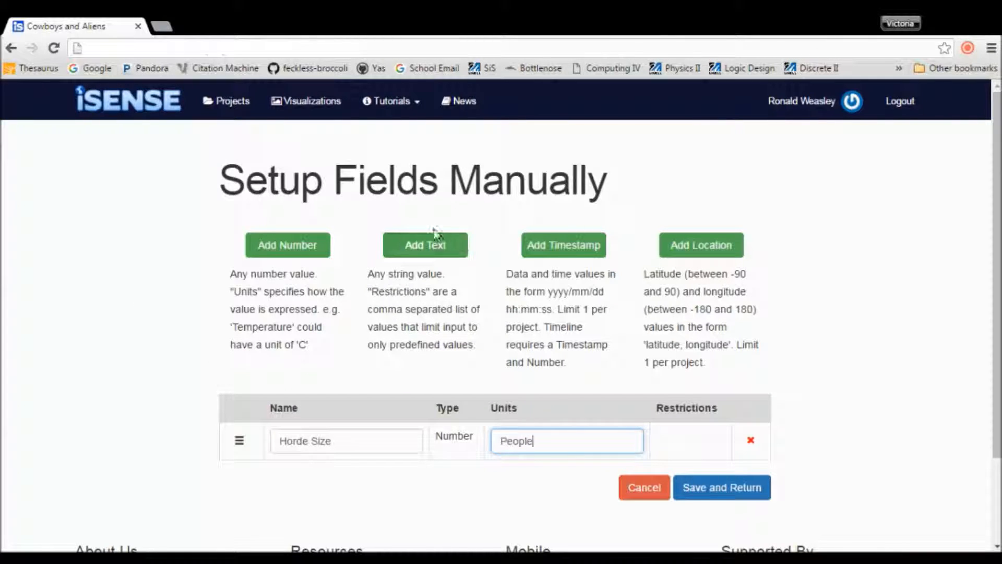
pyautogui.click(434, 252)
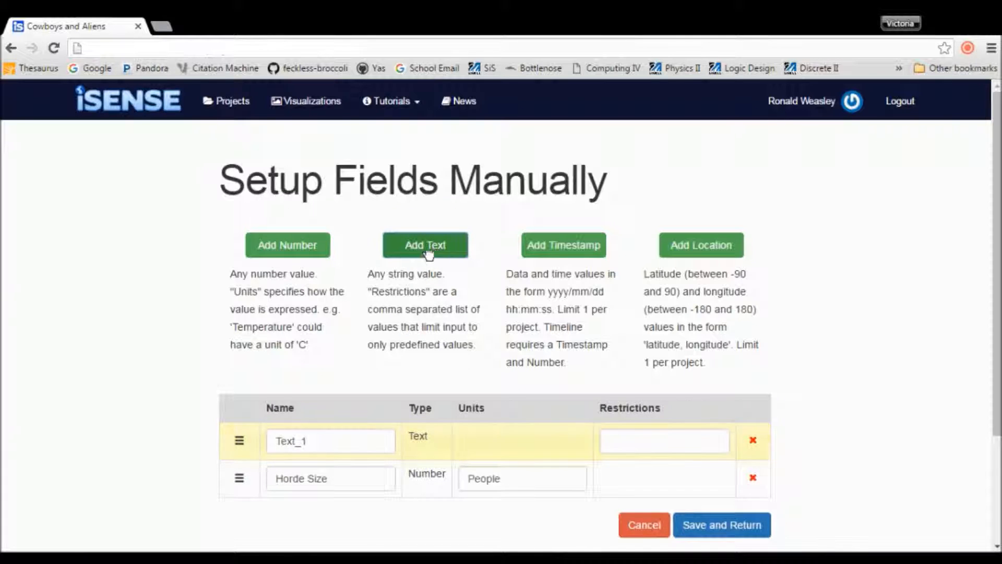
pyautogui.scroll(-3, 149, 354)
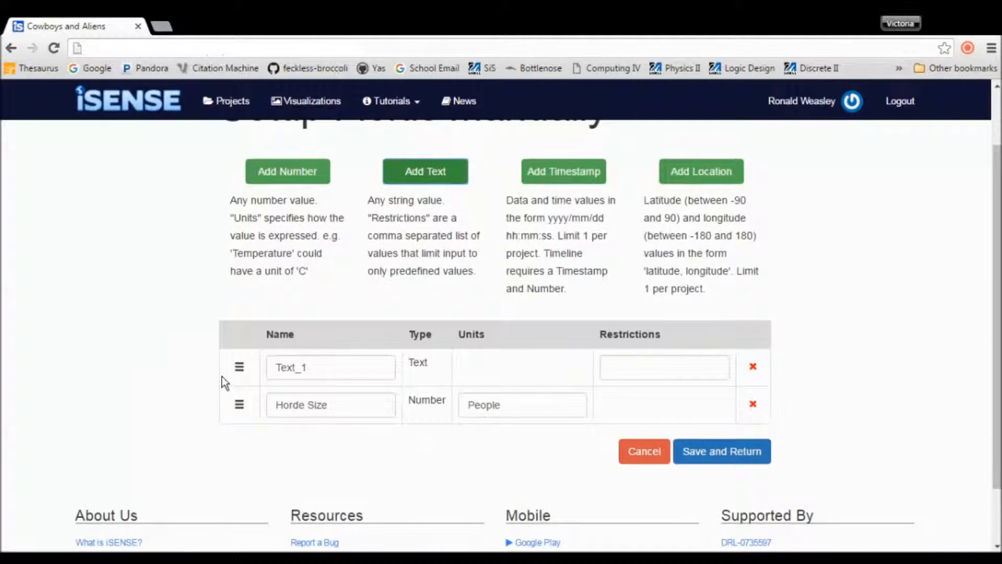
pyautogui.click(330, 367)
pyautogui.doubleClick(330, 367)
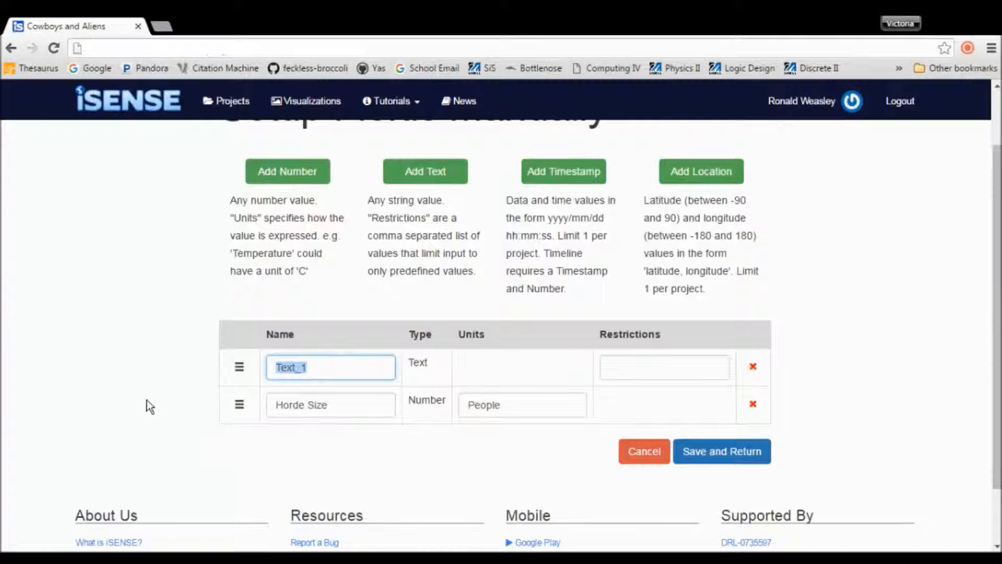
pyautogui.write('Horde Type')
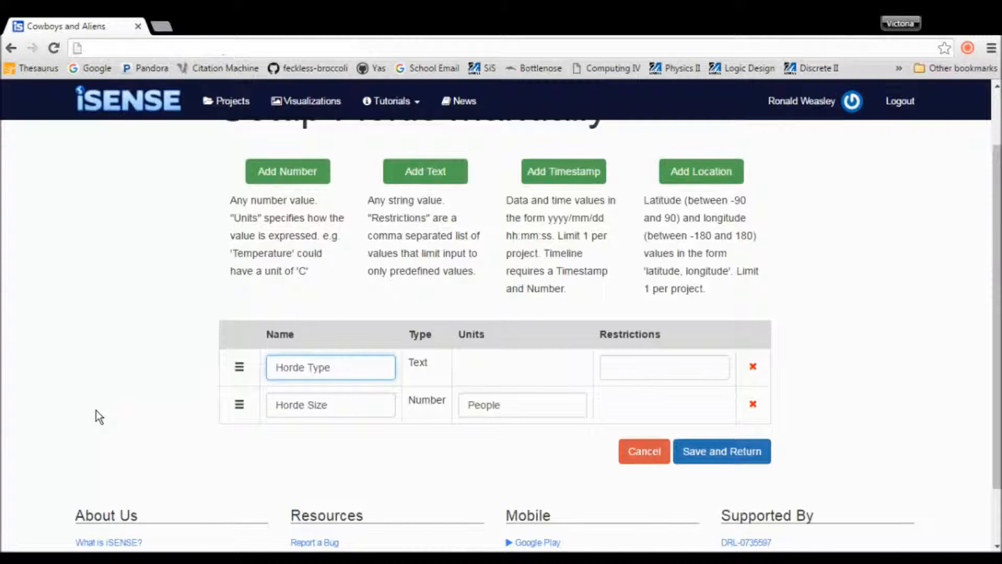
pyautogui.click(630, 364)
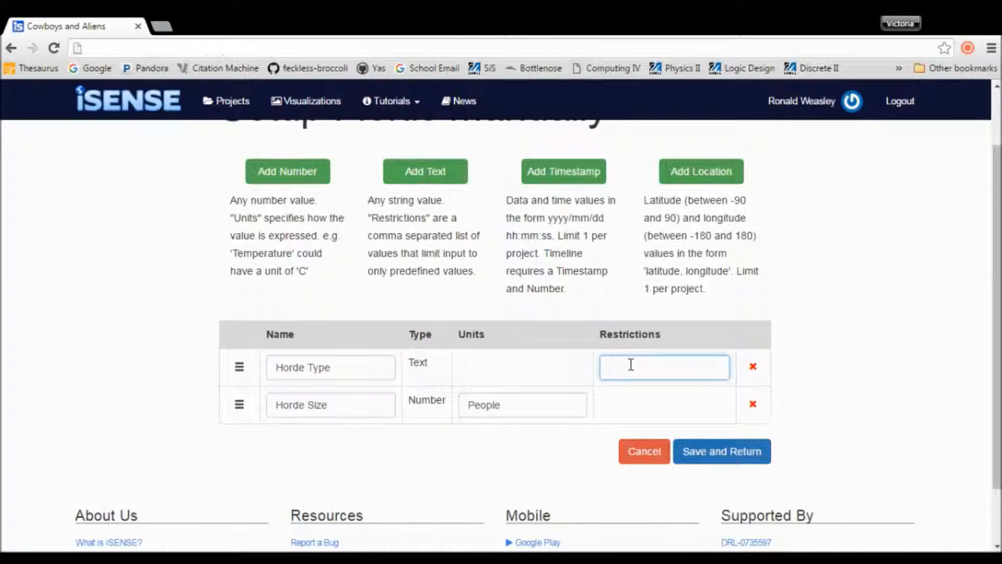
pyautogui.write('Cowboys, Aliens')
pyautogui.click(828, 337)
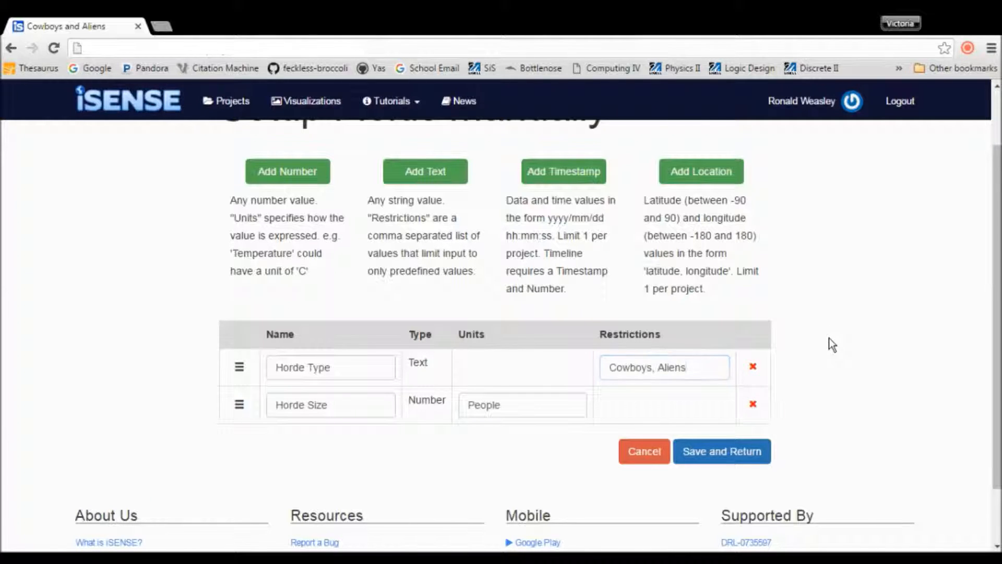
# - Add a timestamp field with its default name and highlight the per-project limit in the timestamp description
pyautogui.scroll(1, 830, 341)
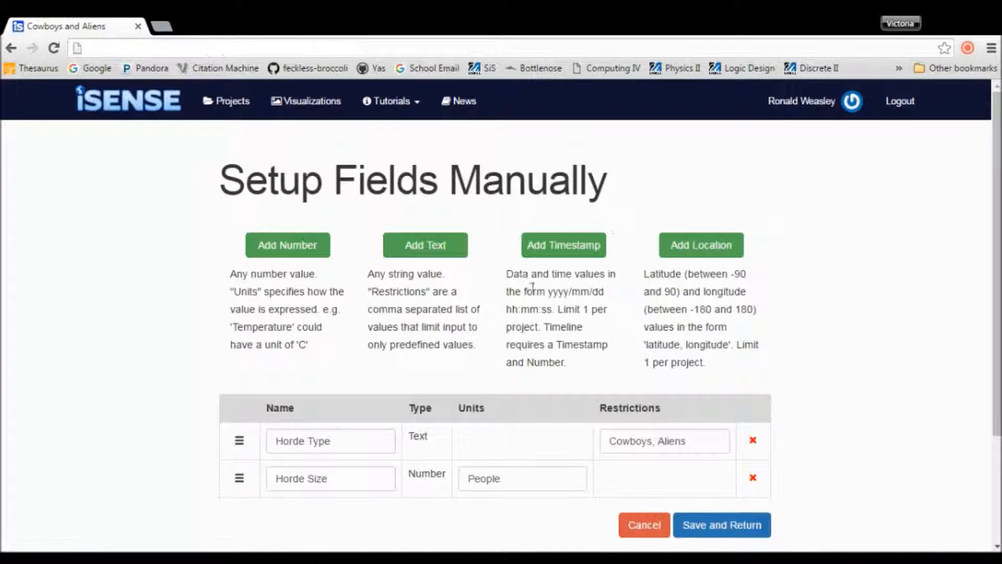
pyautogui.click(557, 254)
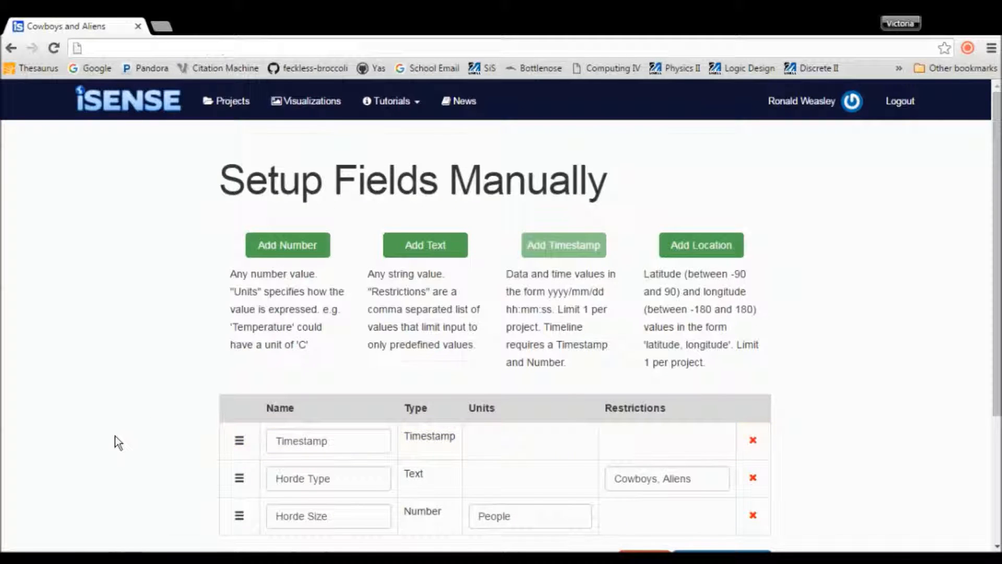
pyautogui.scroll(-3, 115, 436)
pyautogui.scroll(2, 114, 437)
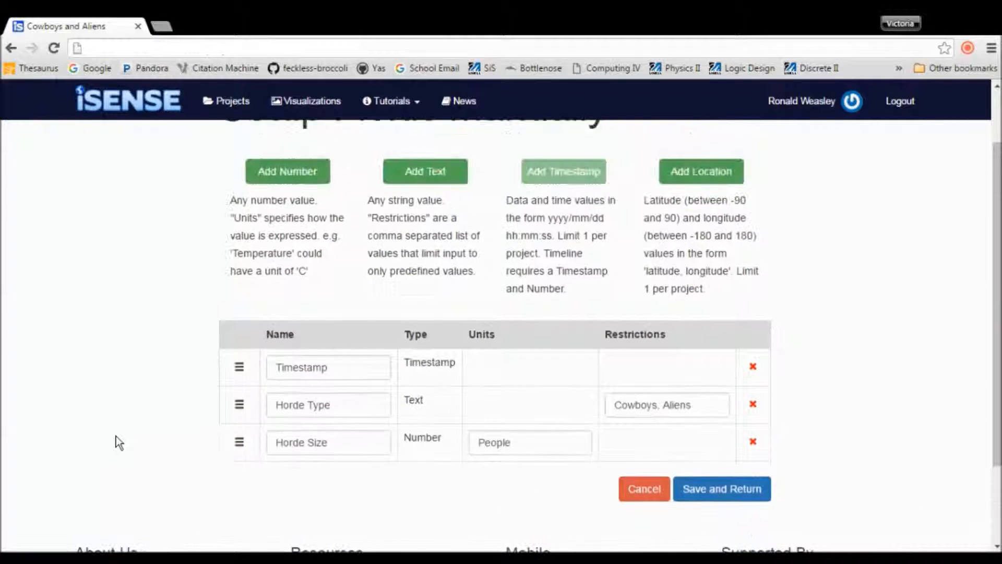
pyautogui.click(360, 364)
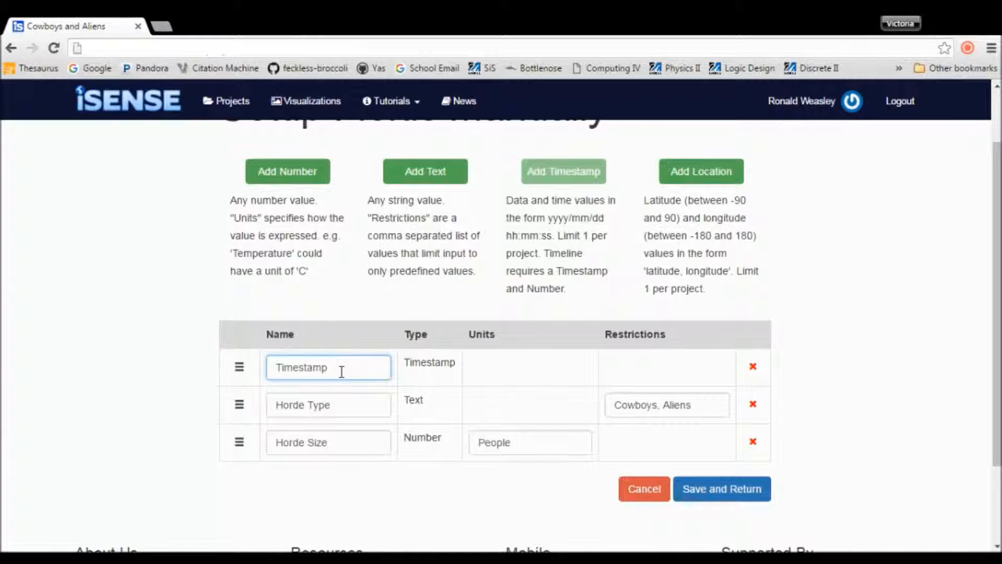
pyautogui.click(530, 365)
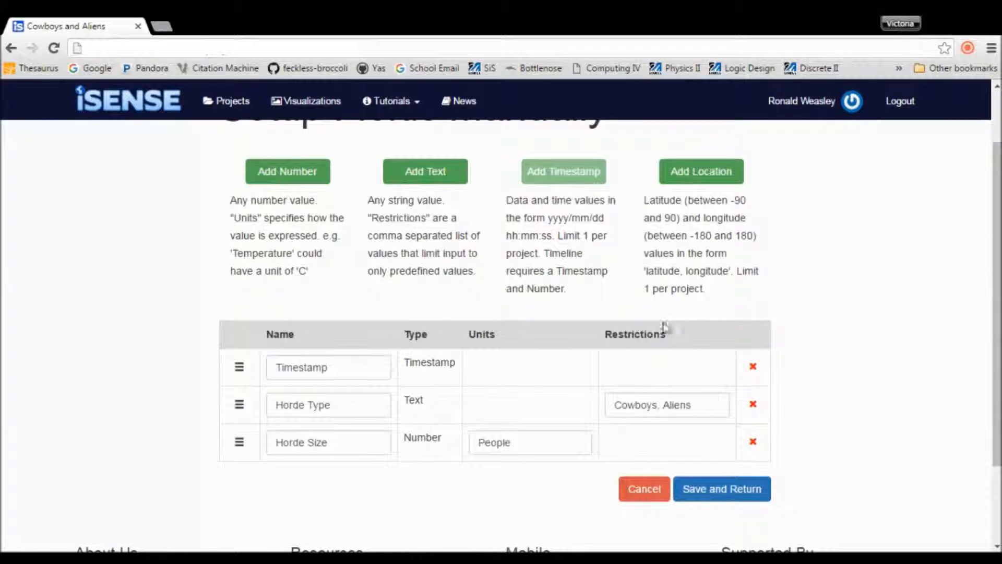
pyautogui.moveTo(557, 235); pyautogui.dragTo(543, 256)
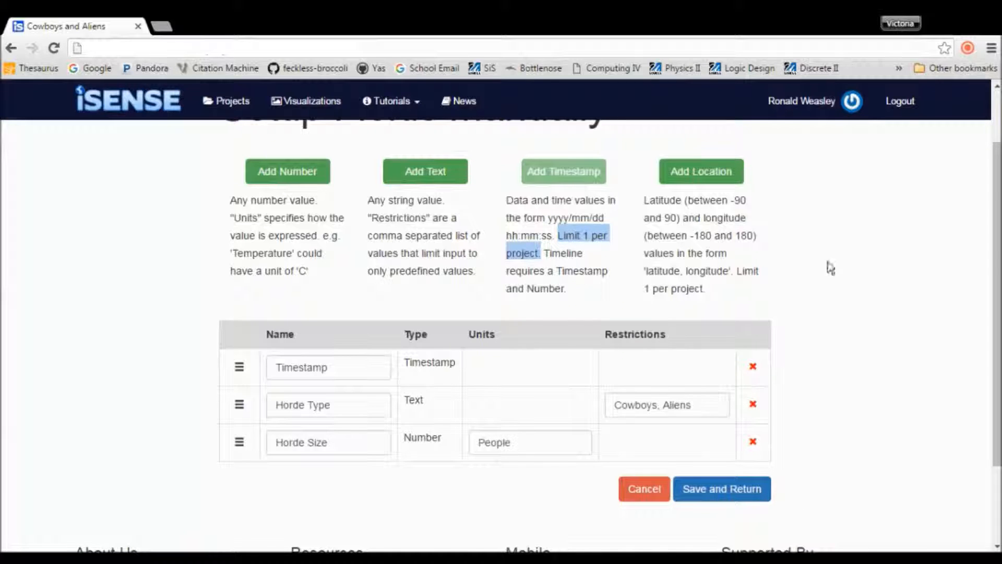
pyautogui.scroll(2, 867, 262)
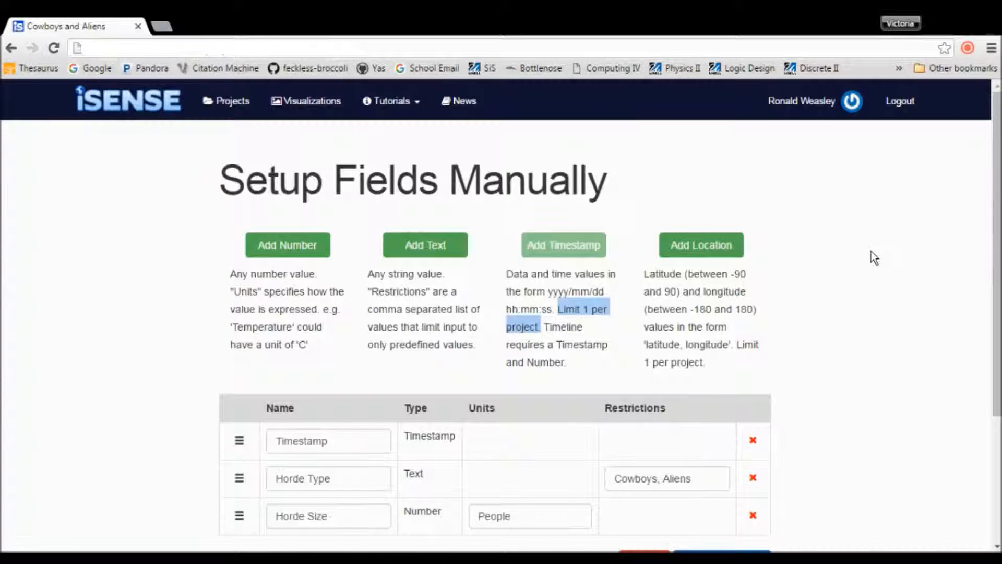
pyautogui.click(872, 251)
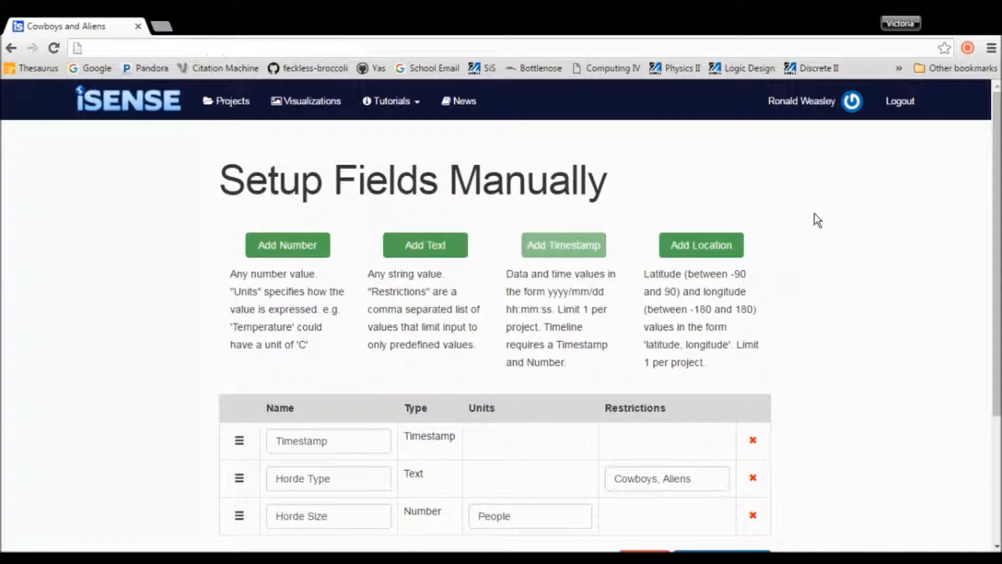
# - Add a location field pair for latitude and longitude and highlight the per-project limit in the location description
pyautogui.click(696, 255)
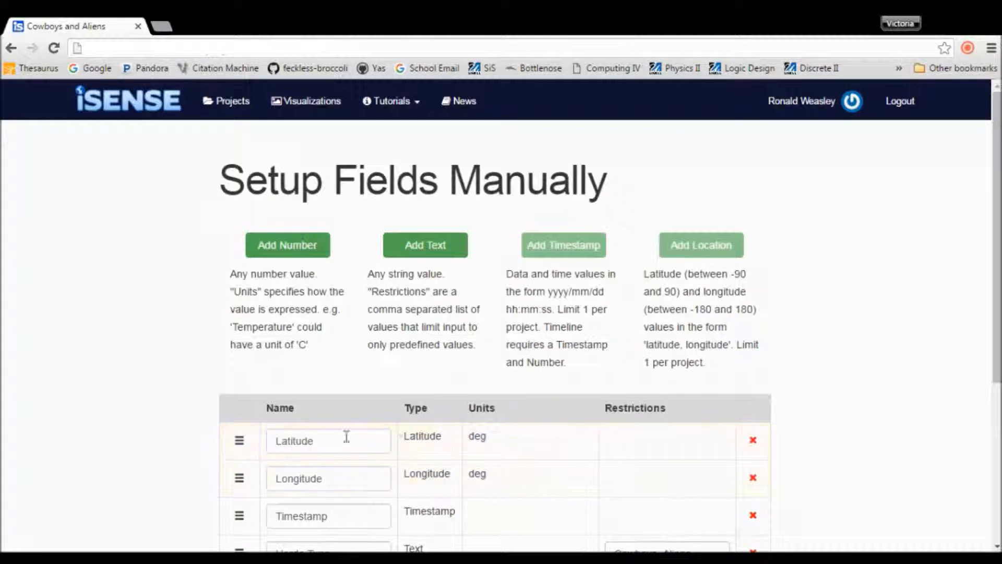
pyautogui.scroll(-1, 170, 481)
pyautogui.scroll(-1, 170, 481)
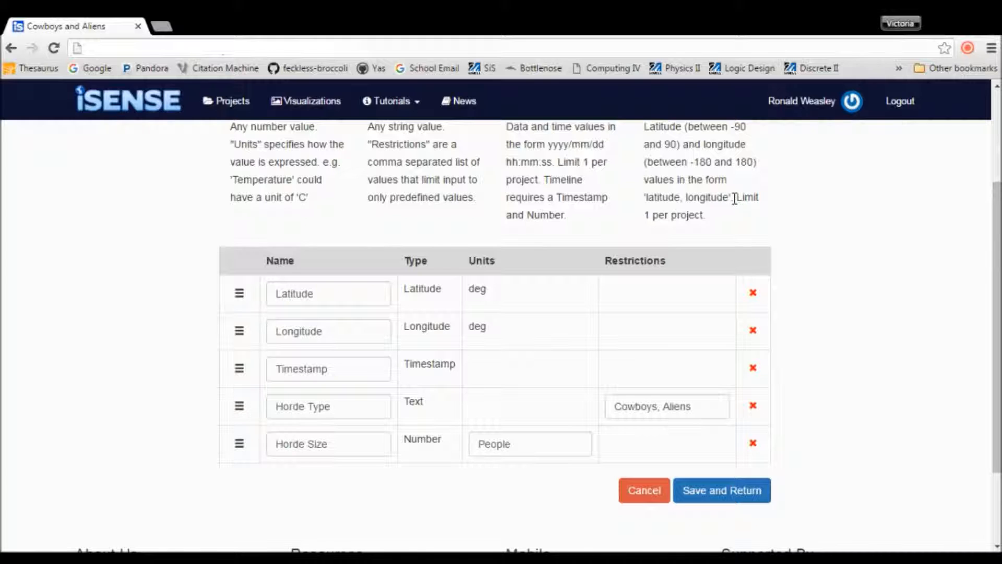
pyautogui.moveTo(734, 196); pyautogui.dragTo(754, 207)
pyautogui.scroll(3, 759, 216)
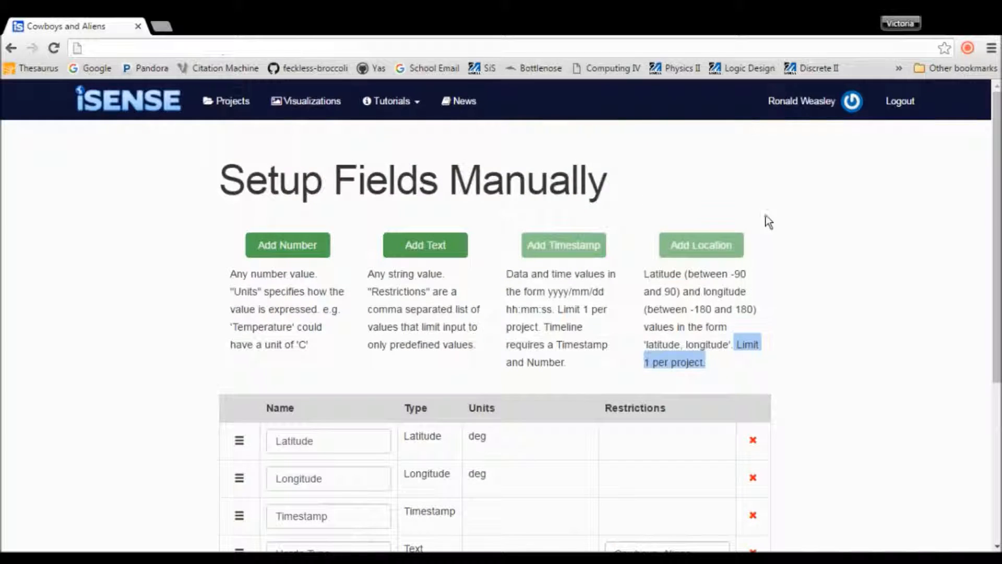
pyautogui.click(884, 237)
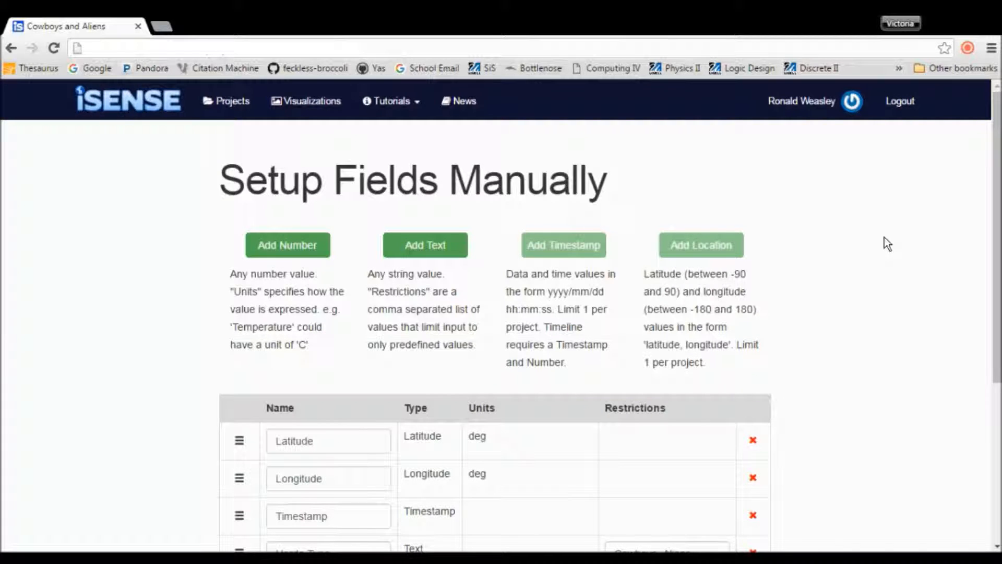
# - Move the Timestamp field above Latitude to the start of the field list and save the field setup
pyautogui.scroll(-3, 884, 234)
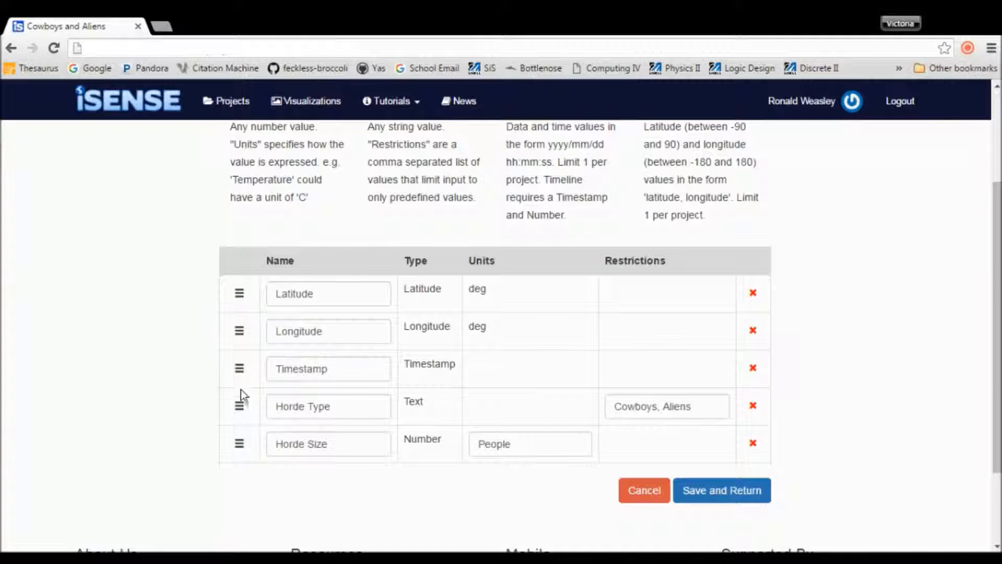
pyautogui.moveTo(240, 368); pyautogui.dragTo(251, 285)
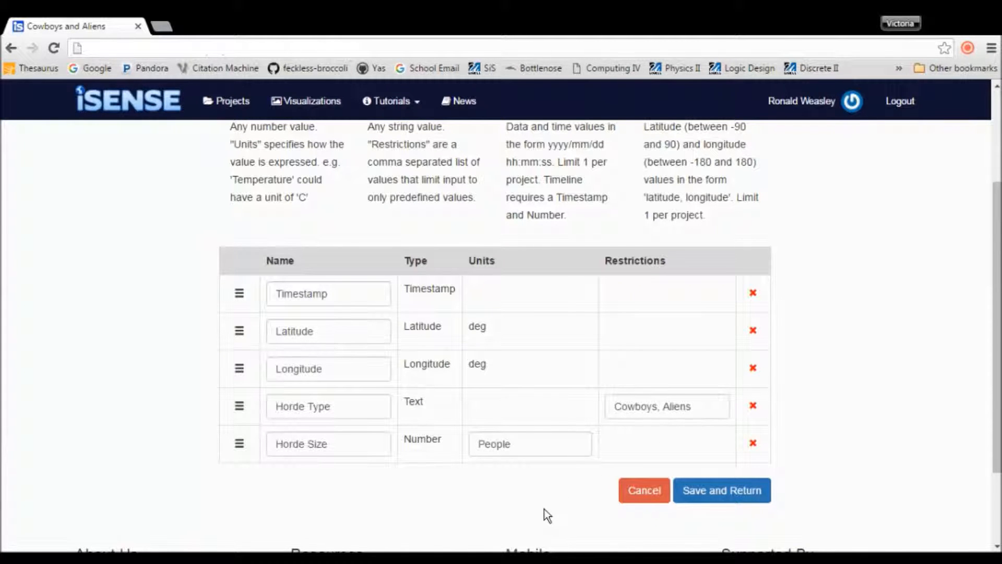
pyautogui.click(709, 497)
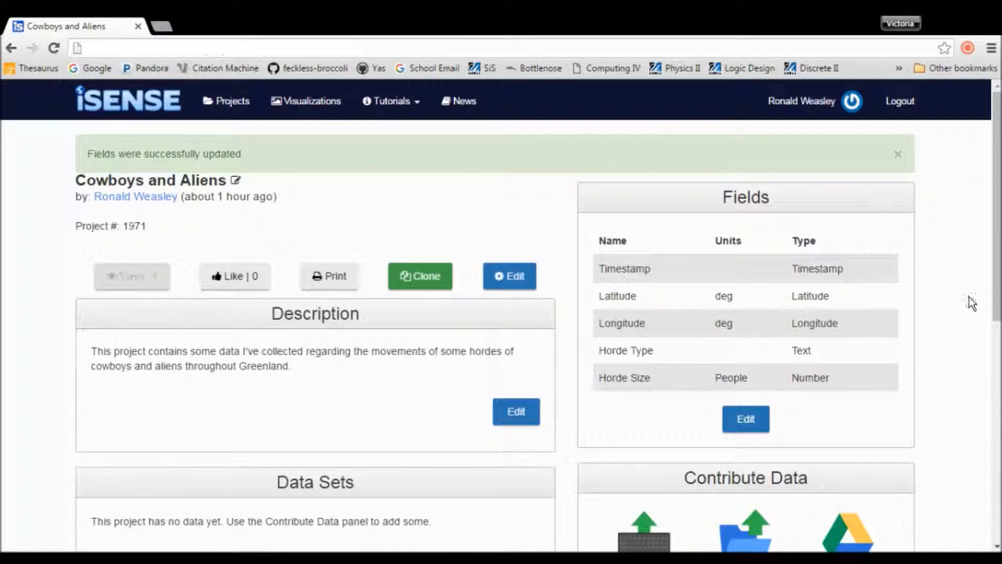
# - Reopen the project's field setup, review the list of fields, and leave without saving
pyautogui.click(755, 428)
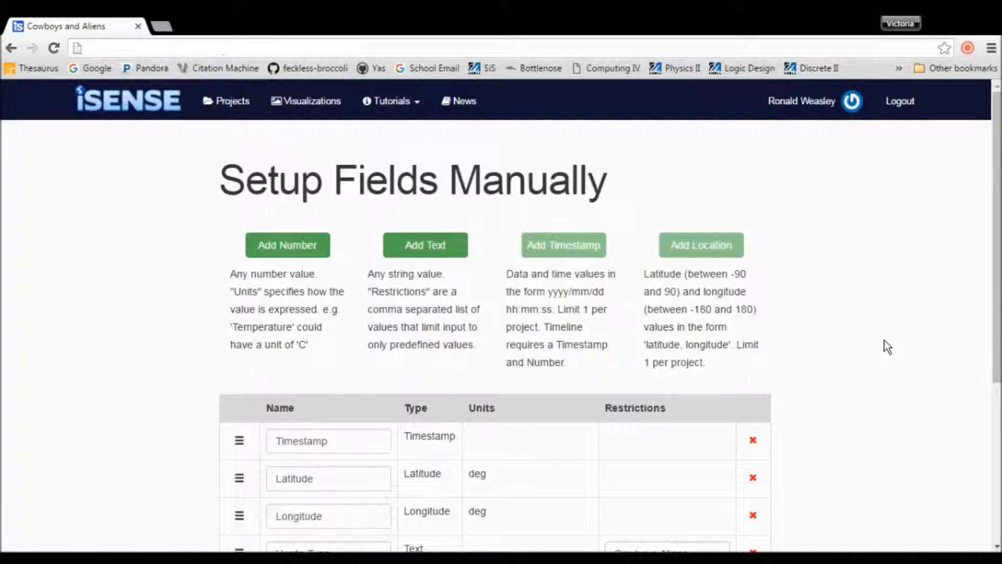
pyautogui.scroll(-3, 884, 339)
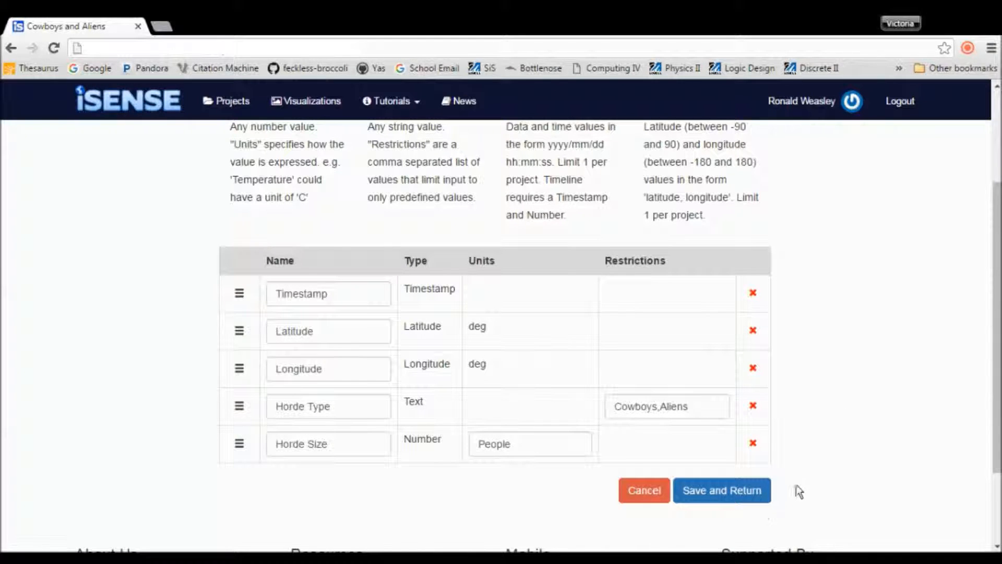
pyautogui.click(655, 498)
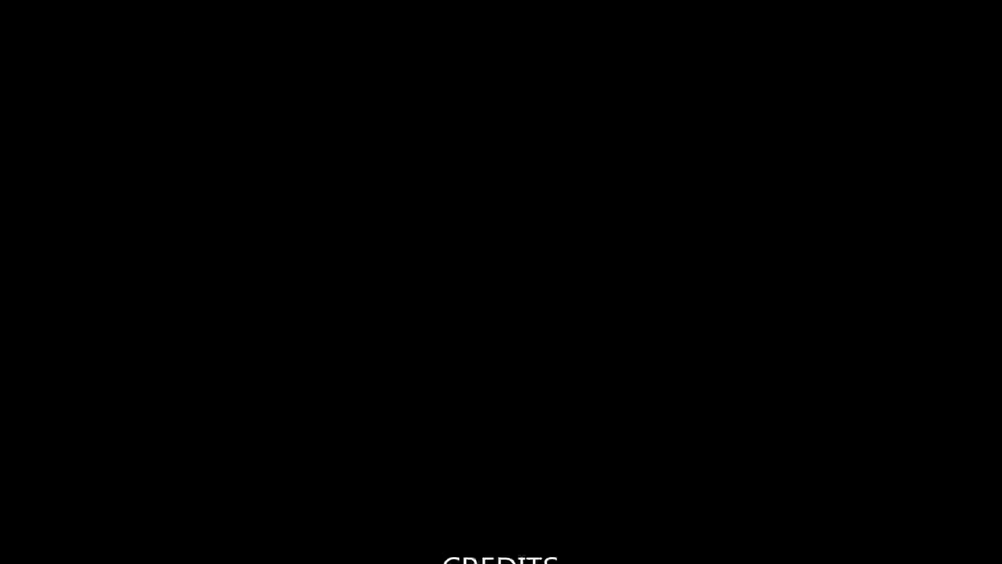